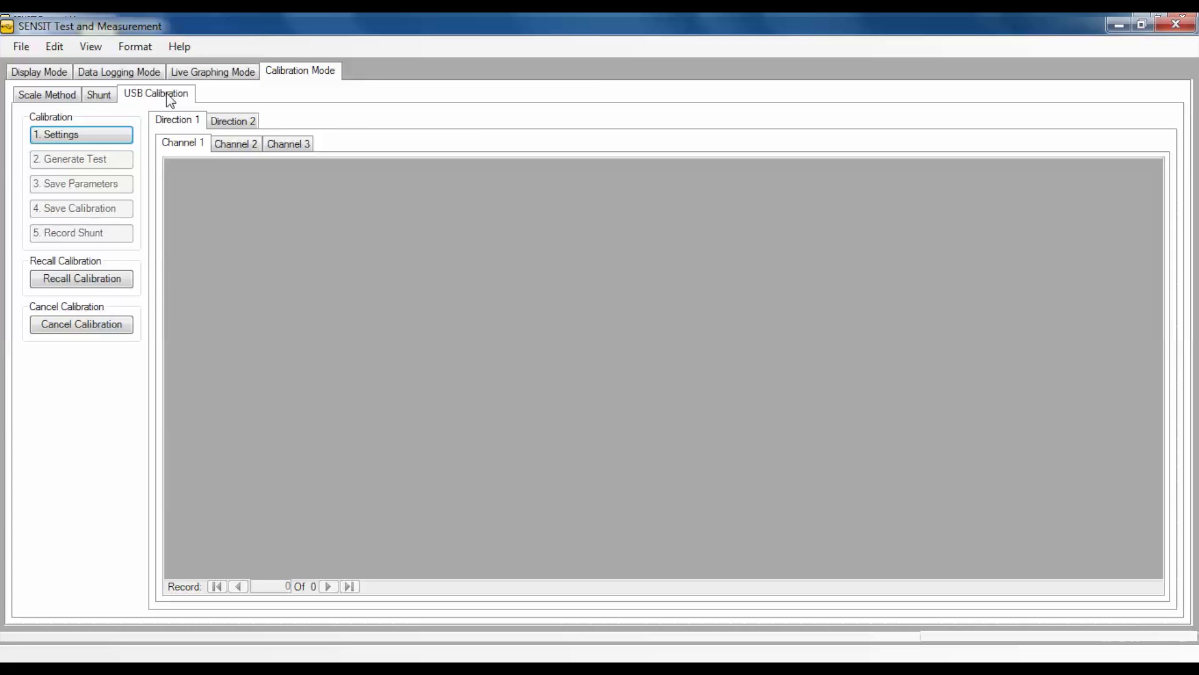
# - Open the USB calibration settings and review the serial number, output units and loading points
pyautogui.click(130, 136)
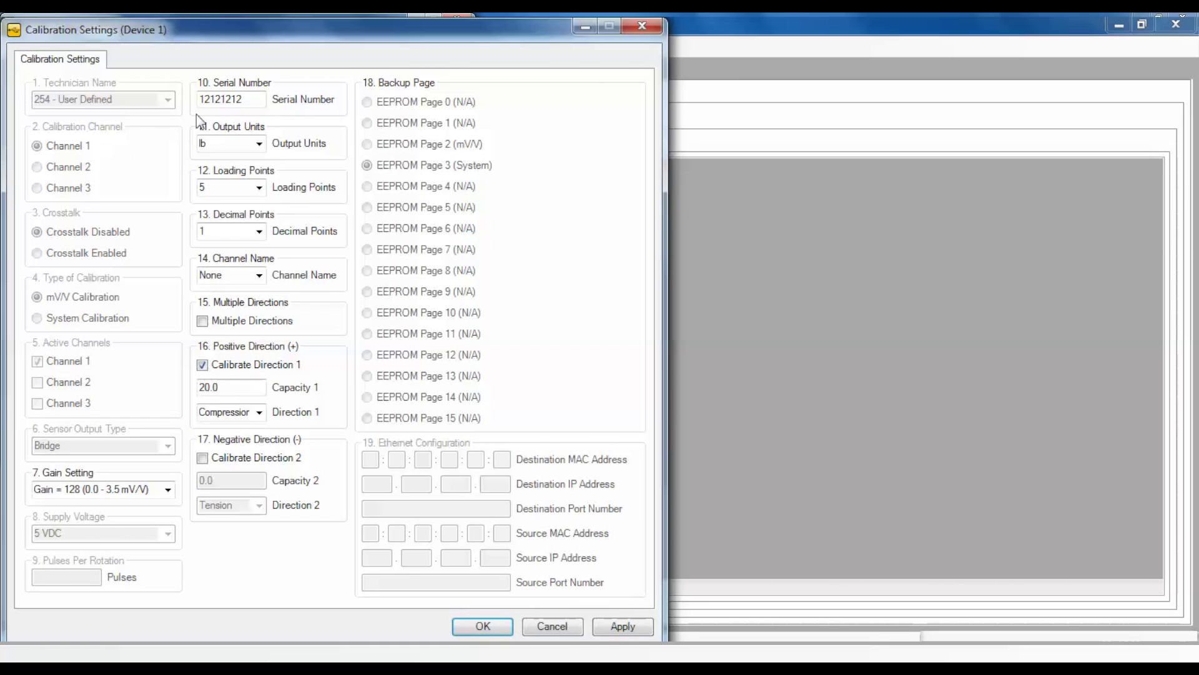
pyautogui.doubleClick(246, 102)
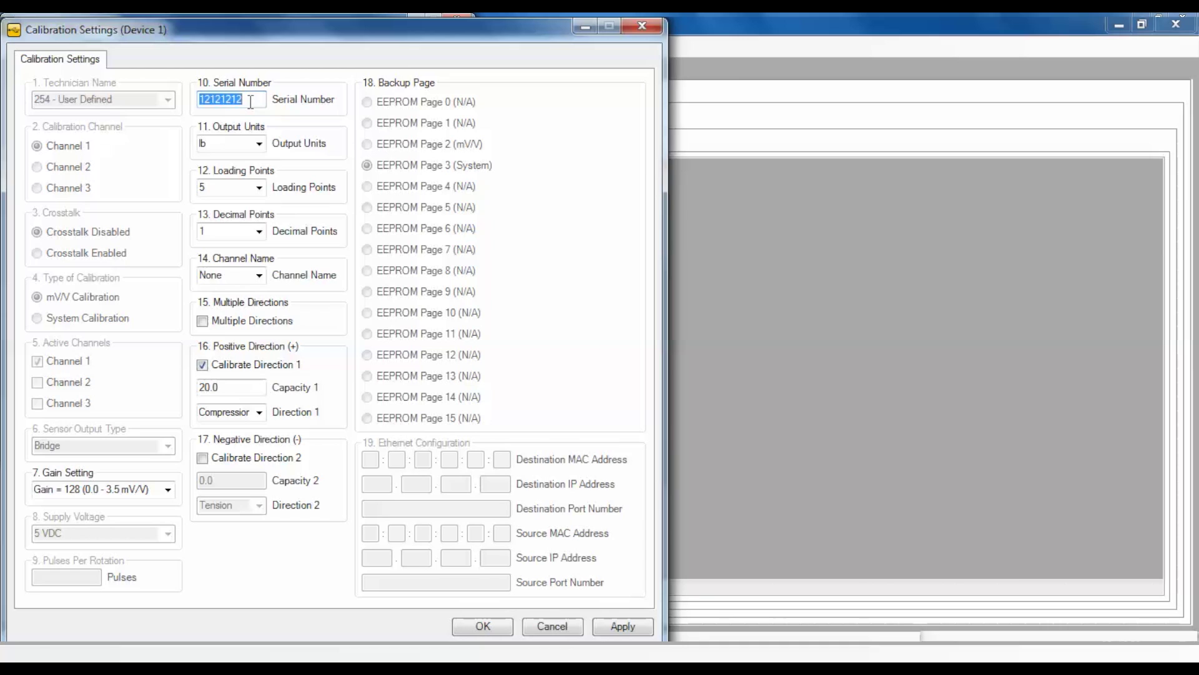
pyautogui.click(259, 144)
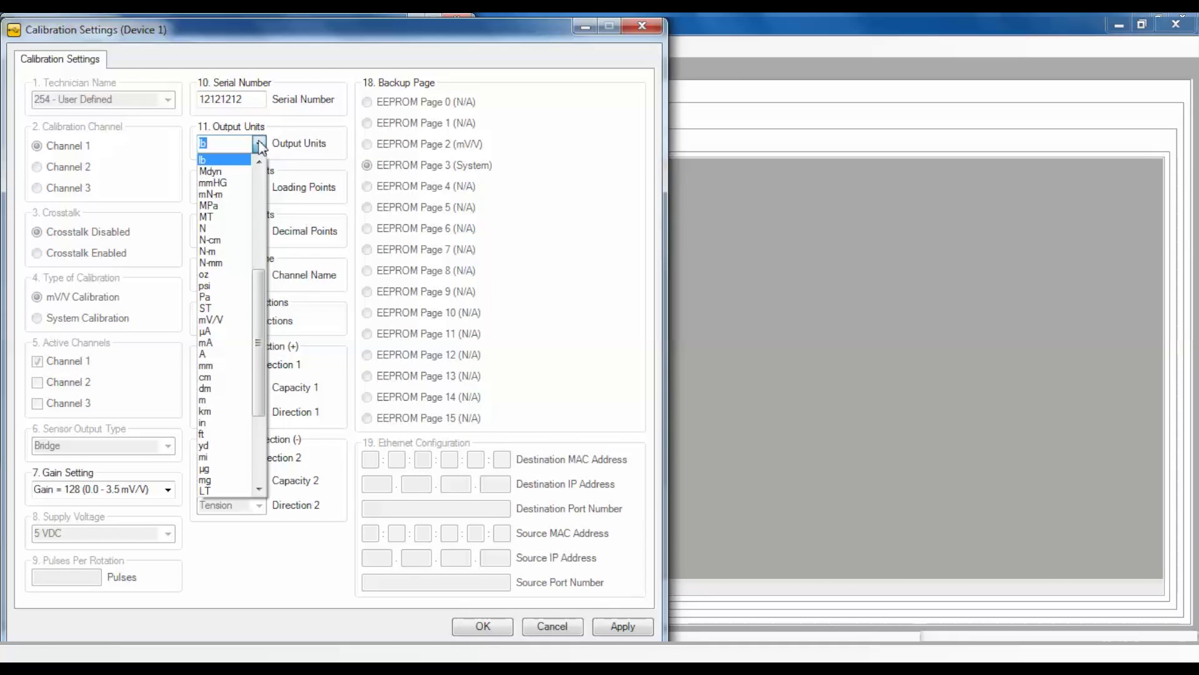
pyautogui.click(259, 144)
pyautogui.click(240, 187)
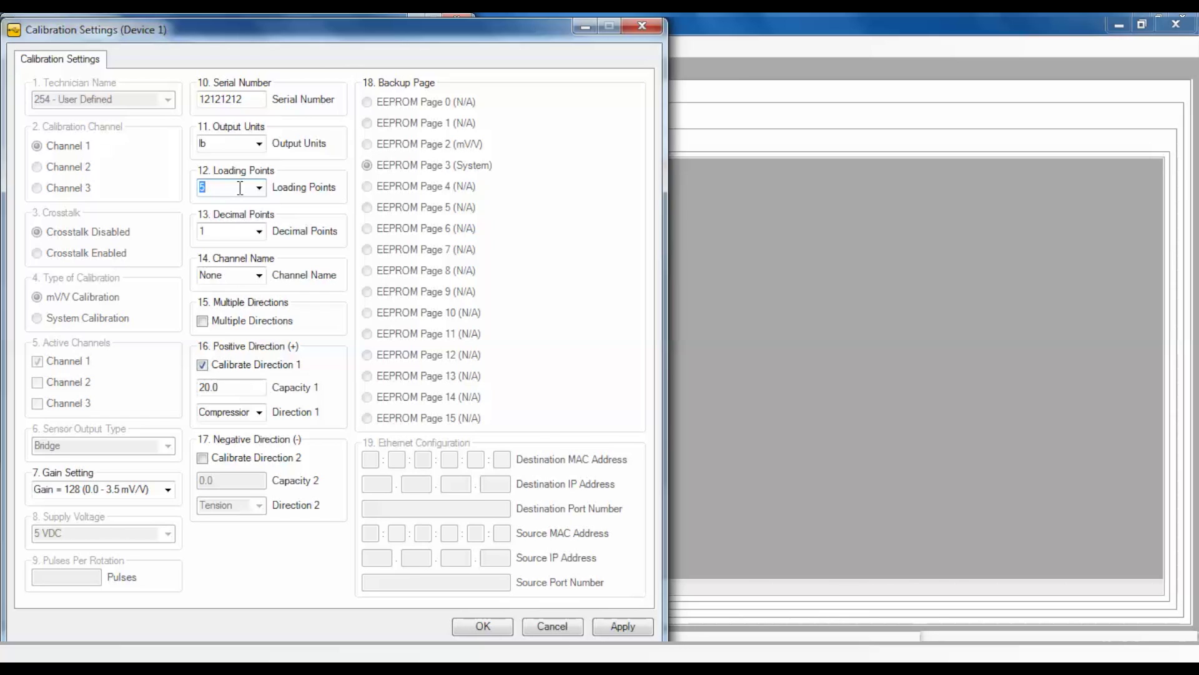
# - Enable multiple directions with Direction 2 calibration, and set both Capacity 1 and Capacity 2 to 10
pyautogui.click(243, 318)
pyautogui.click(259, 455)
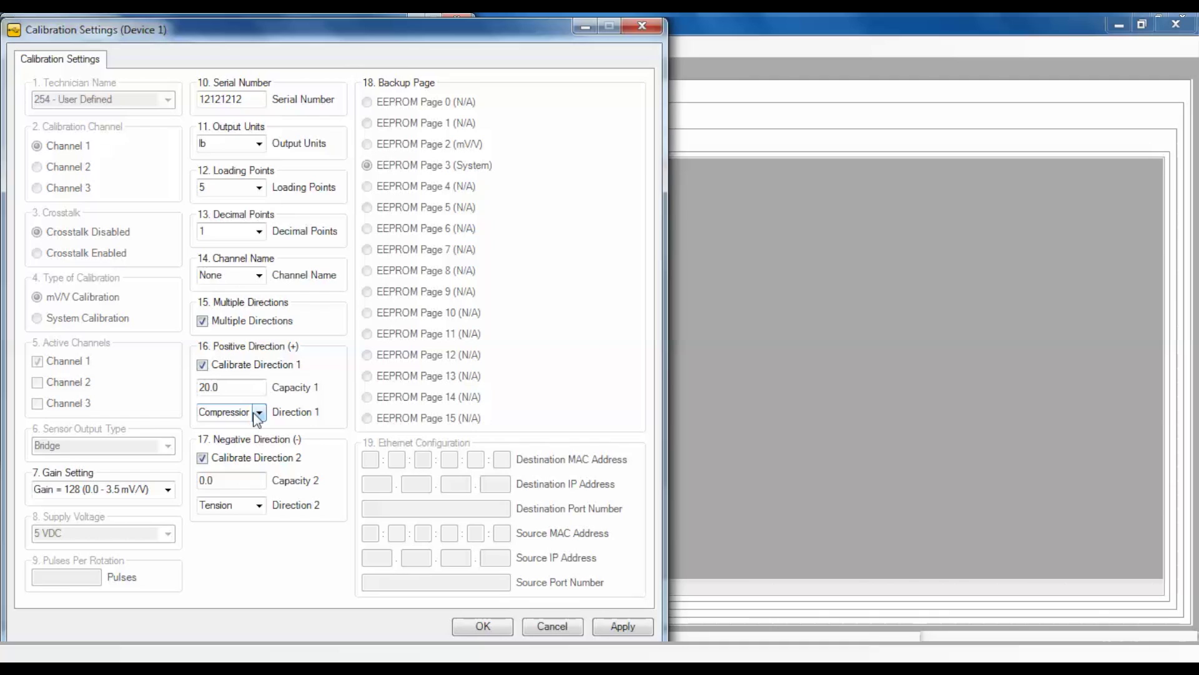
pyautogui.moveTo(247, 387); pyautogui.dragTo(198, 387)
pyautogui.write('10')
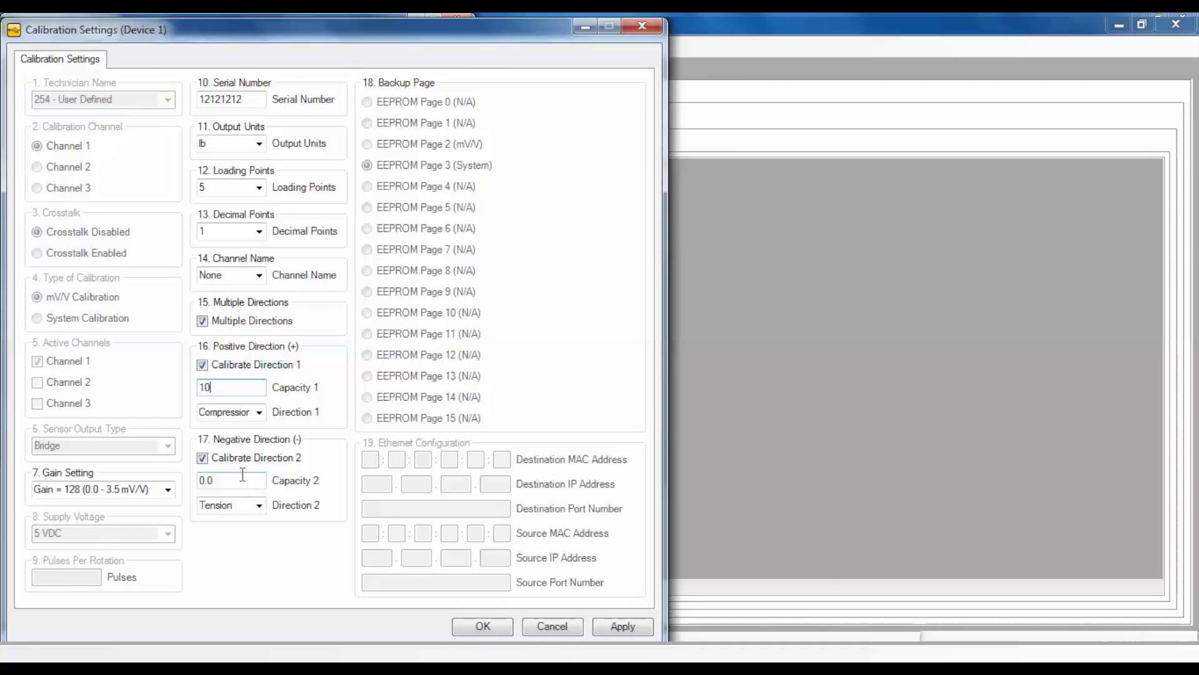
pyautogui.moveTo(226, 480); pyautogui.dragTo(190, 482)
pyautogui.write('10')
# - Keep Compression for Direction 1 and Tension for Direction 2, and apply the calibration settings
pyautogui.click(238, 413)
pyautogui.click(224, 424)
pyautogui.click(259, 506)
pyautogui.click(259, 506)
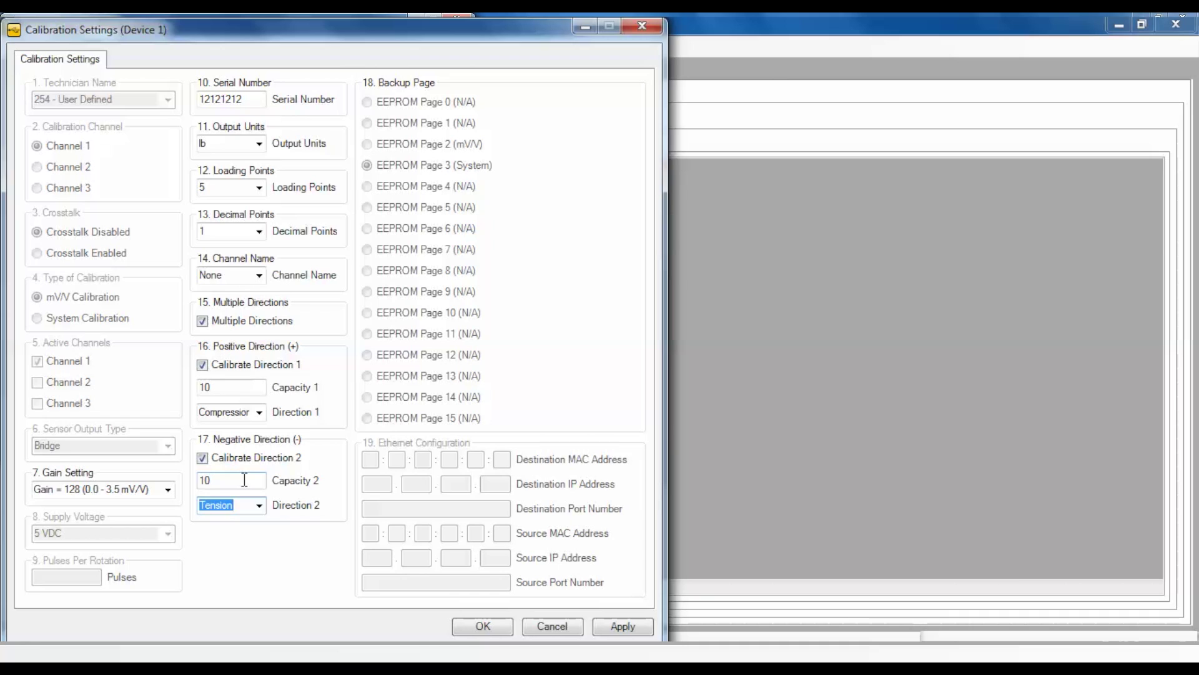
pyautogui.click(617, 624)
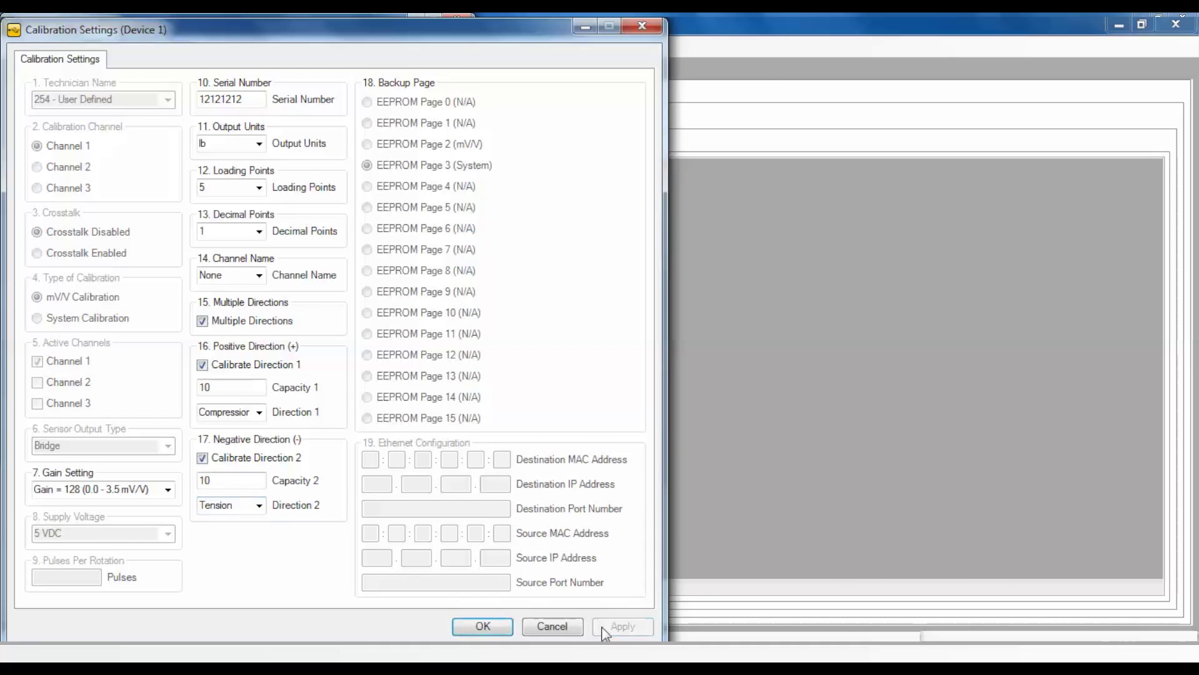
pyautogui.click(481, 625)
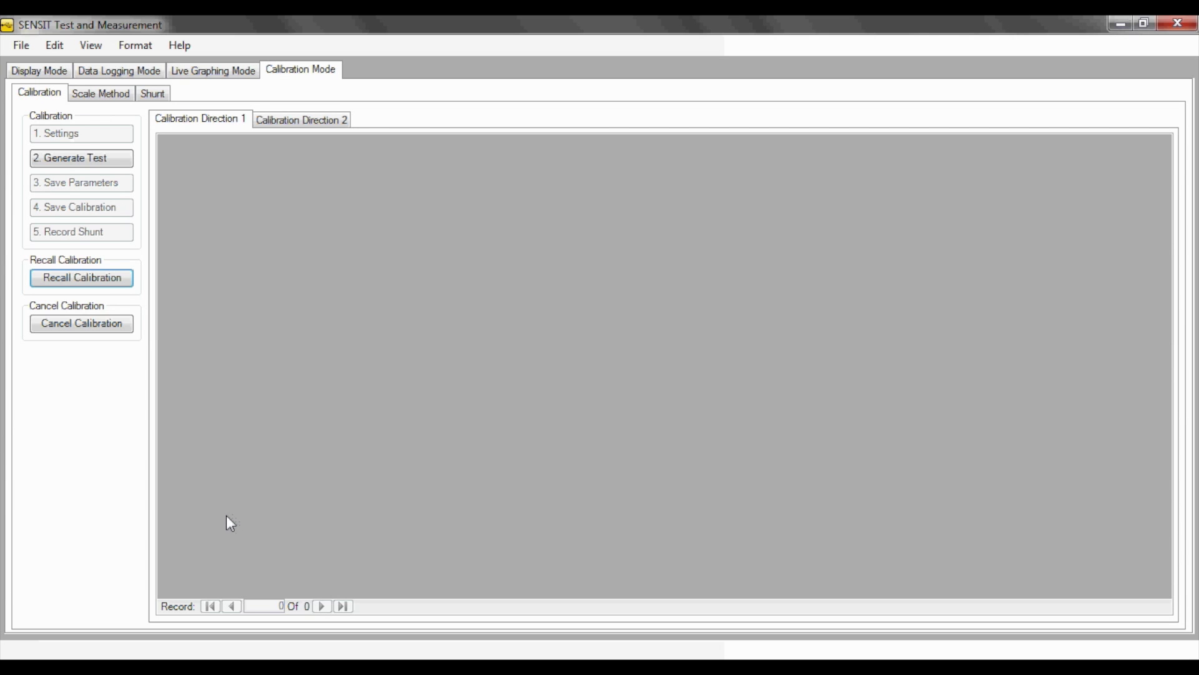
# - Generate the calibration test and capture the Direction 1 ADC values from Natural Zero through the 10 lb load
pyautogui.click(107, 160)
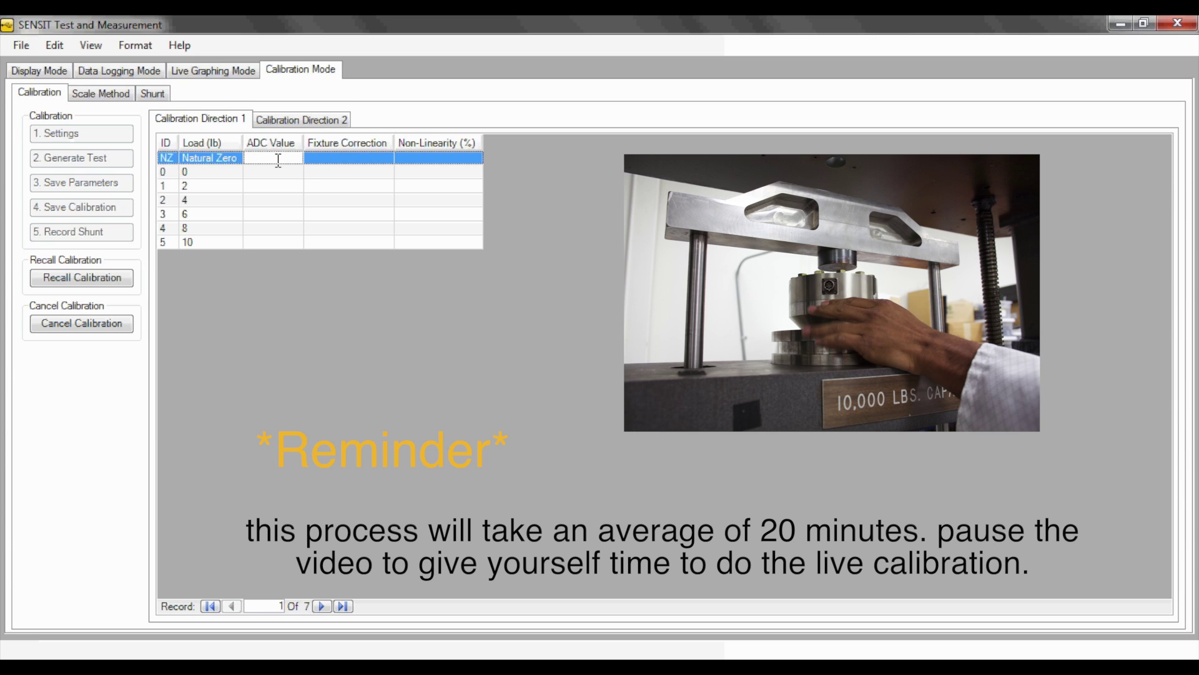
pyautogui.press('Return')
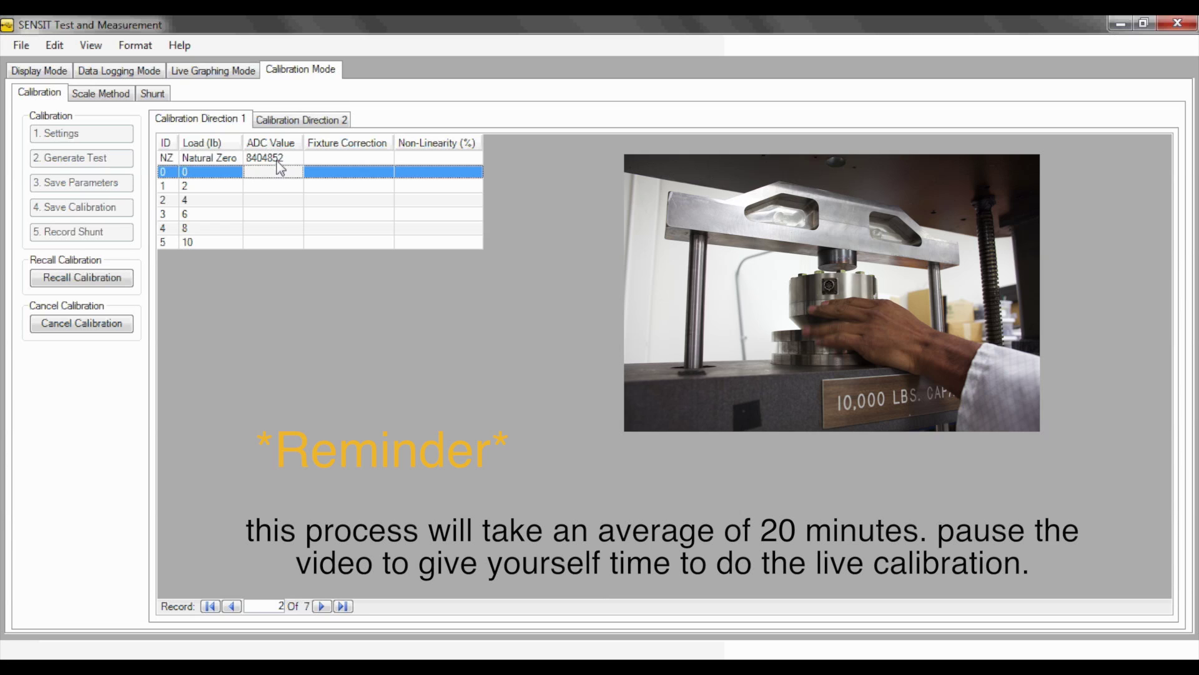
pyautogui.press('Return')
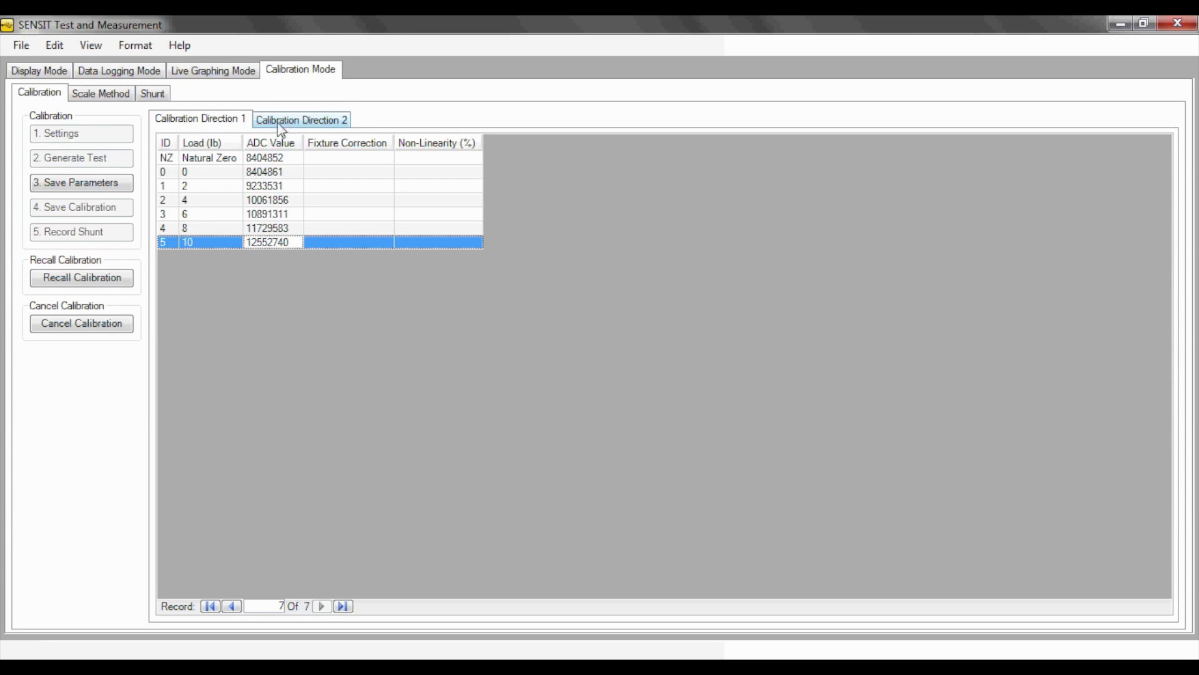
# - Capture the Direction 2 ADC values for all load points, and save the parameters and the calibration
pyautogui.click(319, 122)
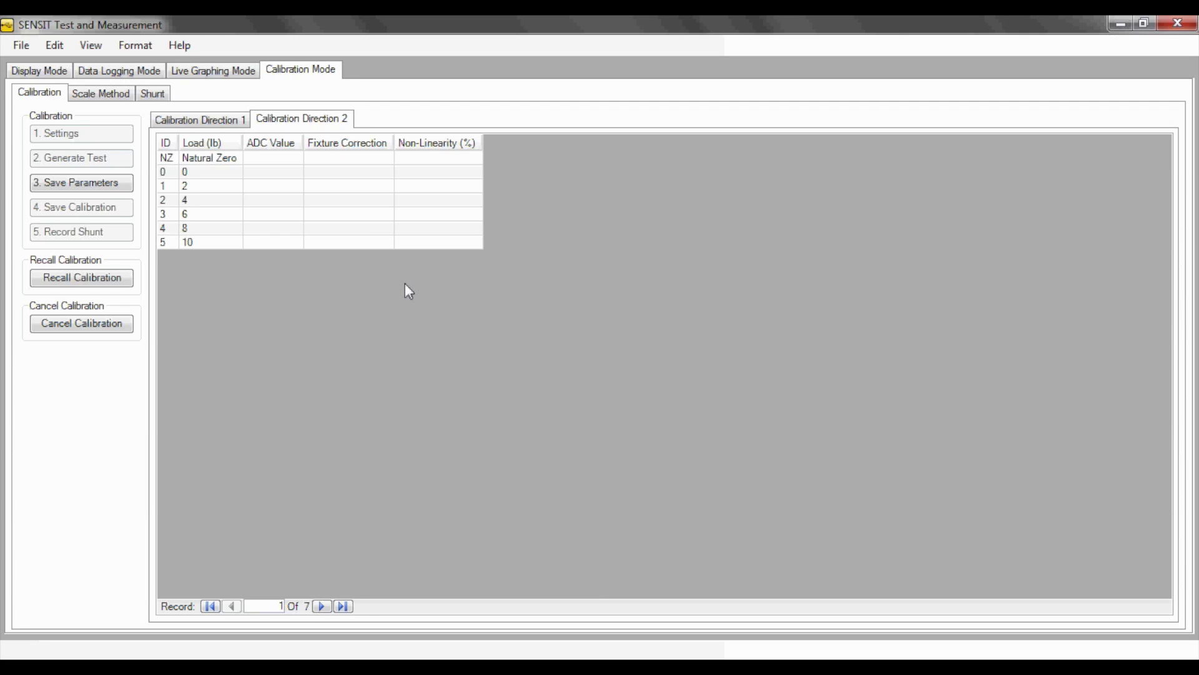
pyautogui.click(273, 159)
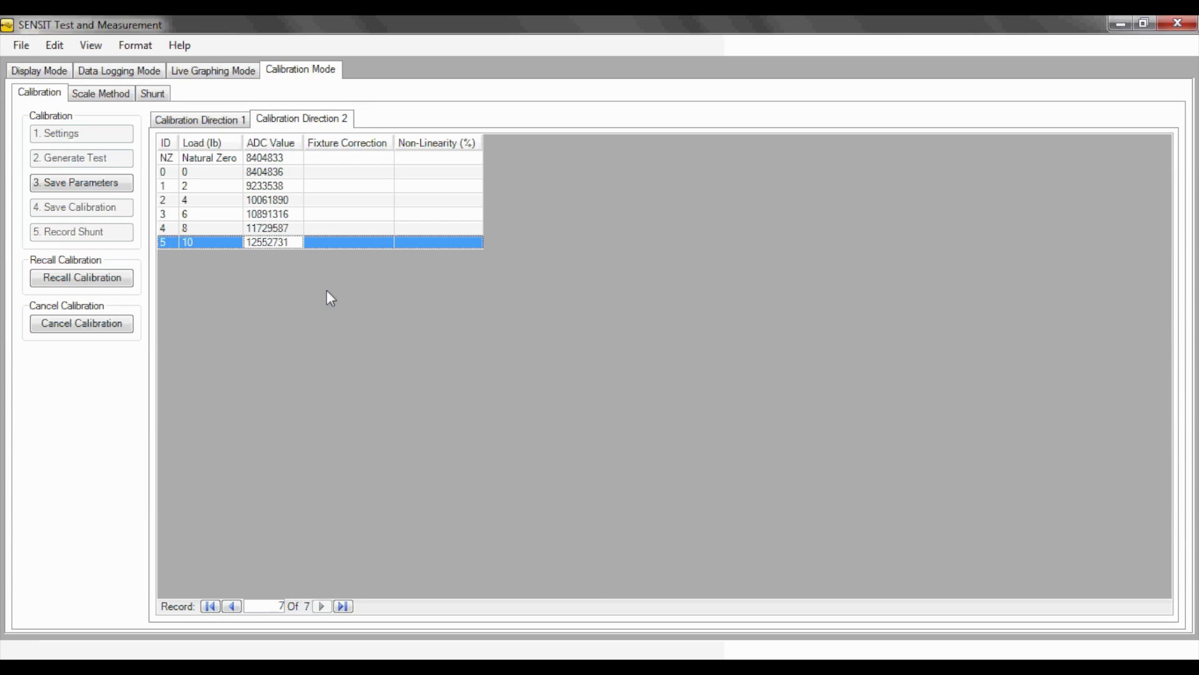
pyautogui.click(83, 187)
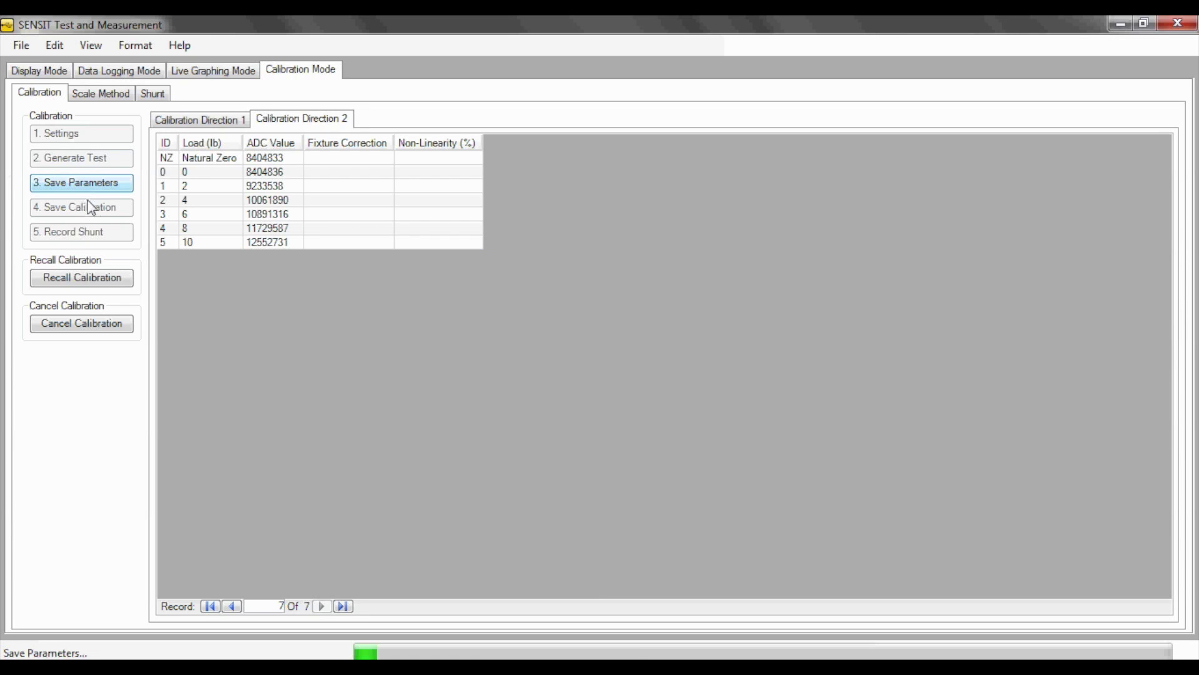
pyautogui.click(91, 212)
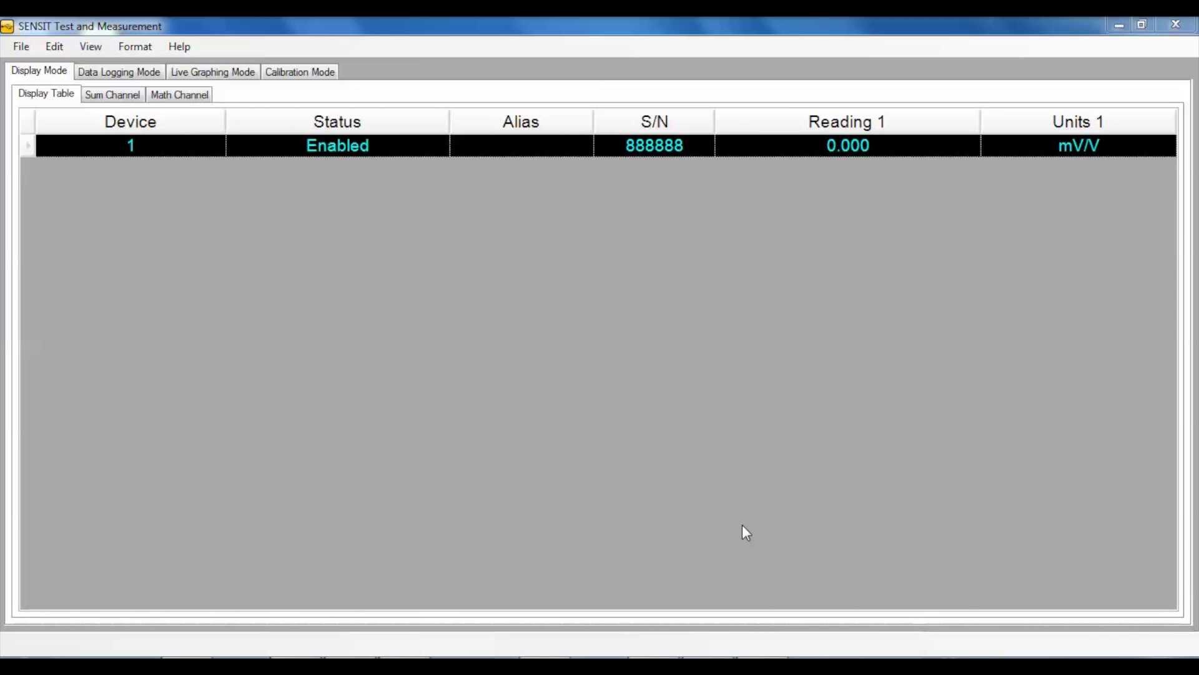
# - Load the Scale Method settings in Calibration Mode, keeping the connected device's serial number selected
pyautogui.click(298, 75)
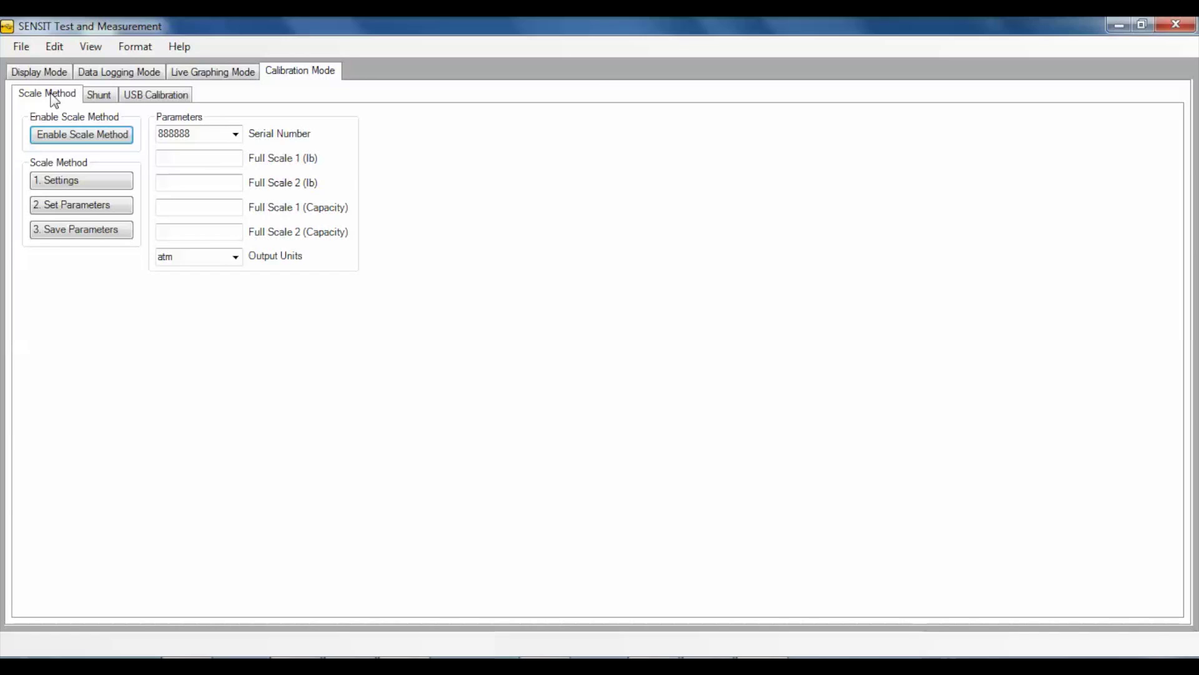
pyautogui.click(65, 183)
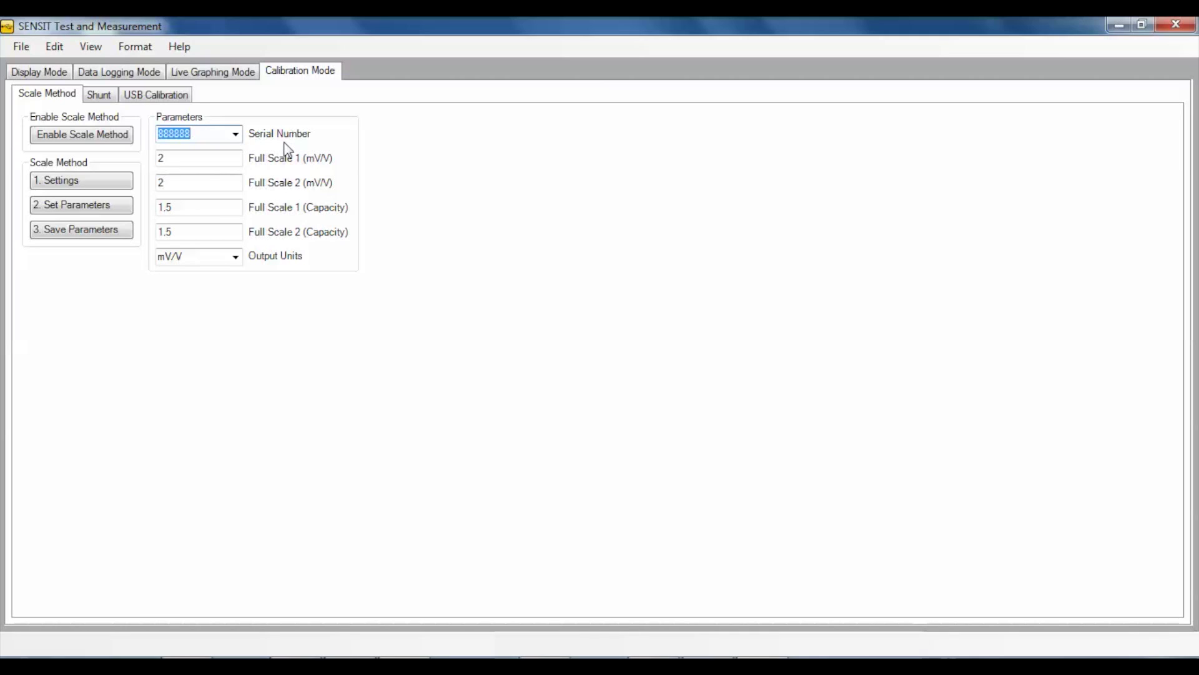
pyautogui.click(236, 135)
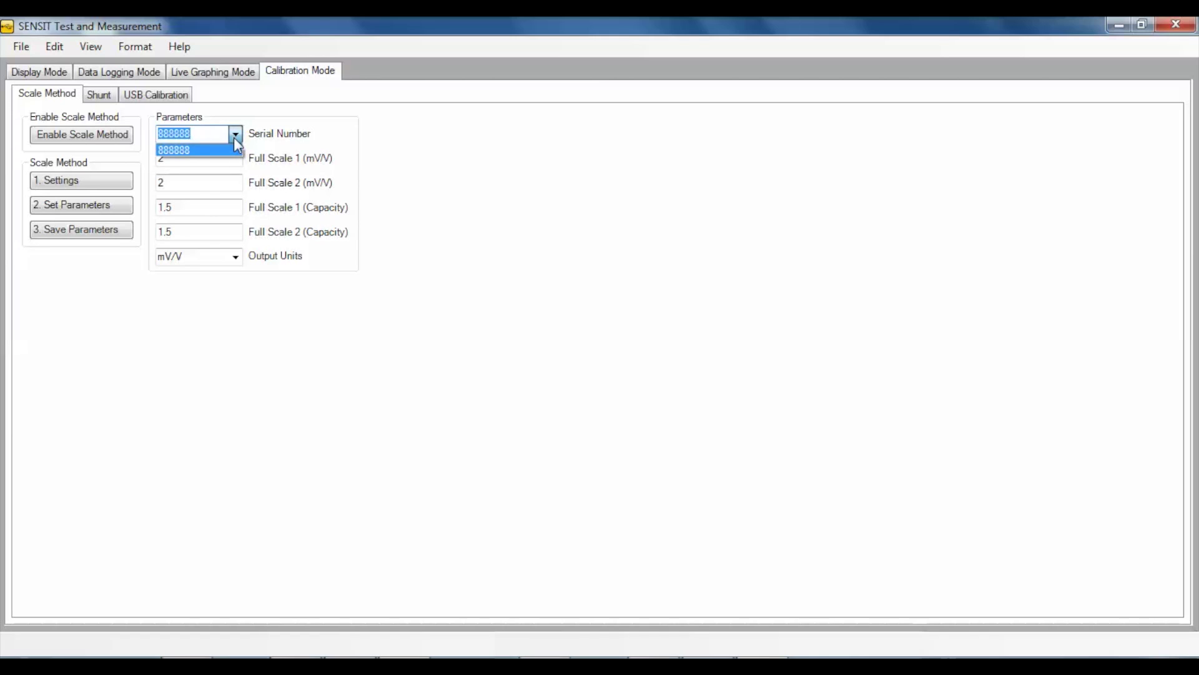
pyautogui.click(235, 138)
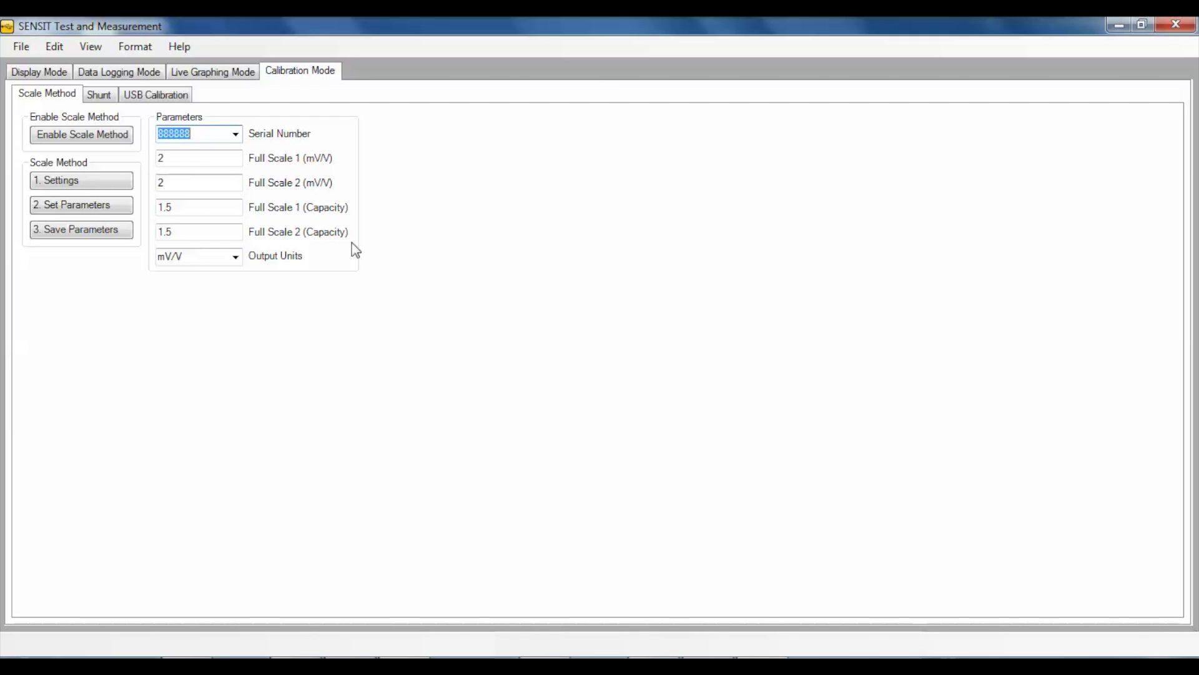
# - Keep mV/V as the Scale Method output units, set the parameters and enable the Scale Method
pyautogui.click(235, 256)
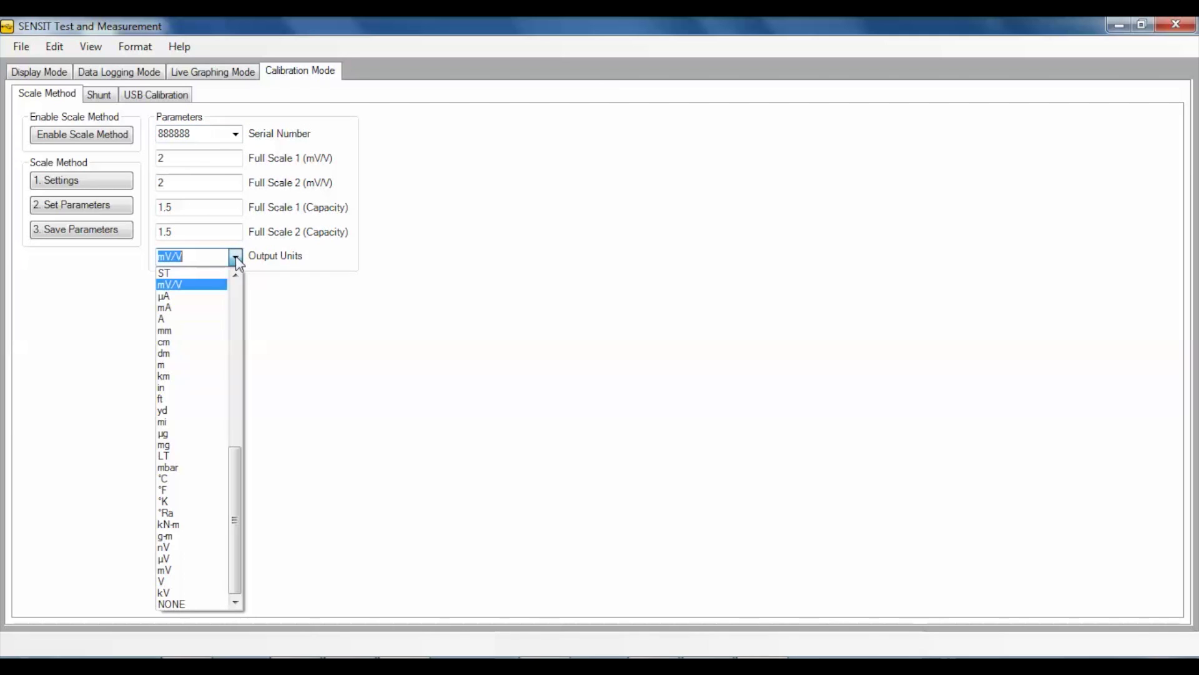
pyautogui.click(236, 259)
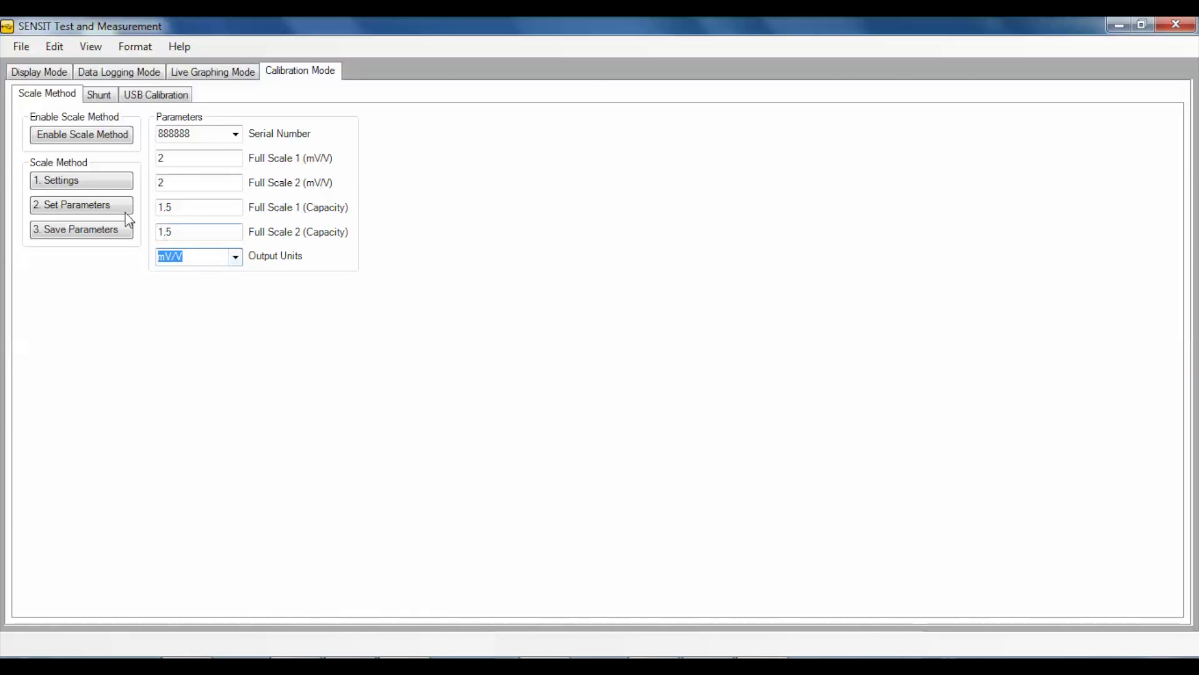
pyautogui.click(101, 204)
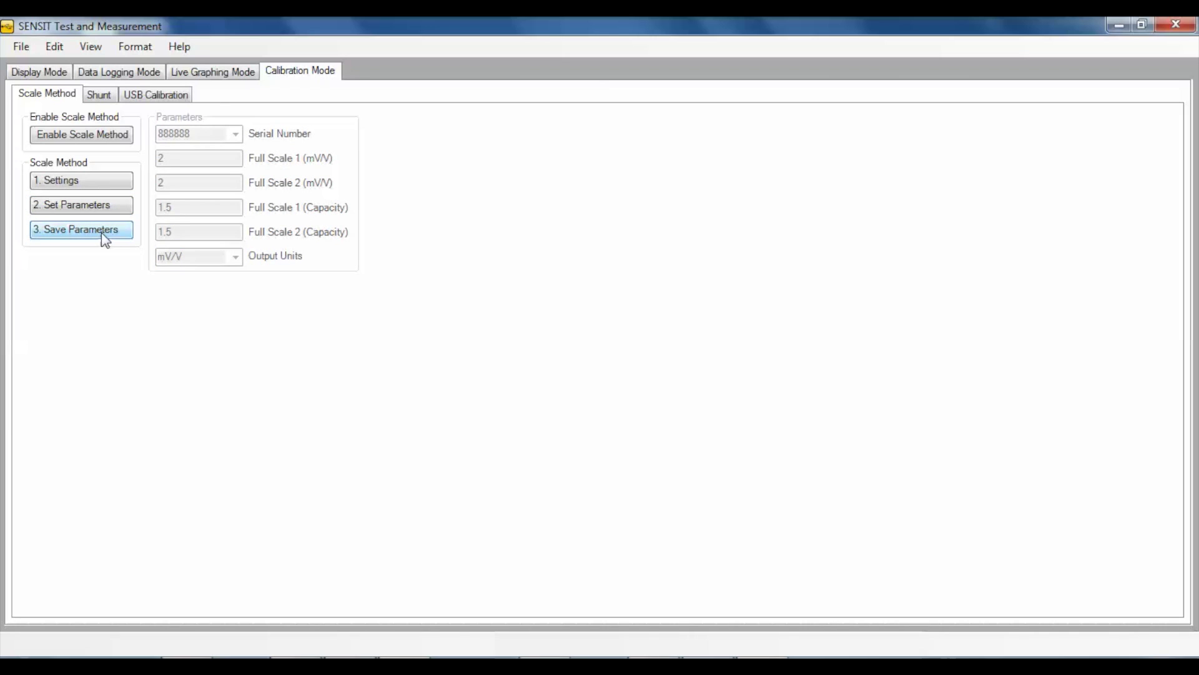
pyautogui.click(109, 145)
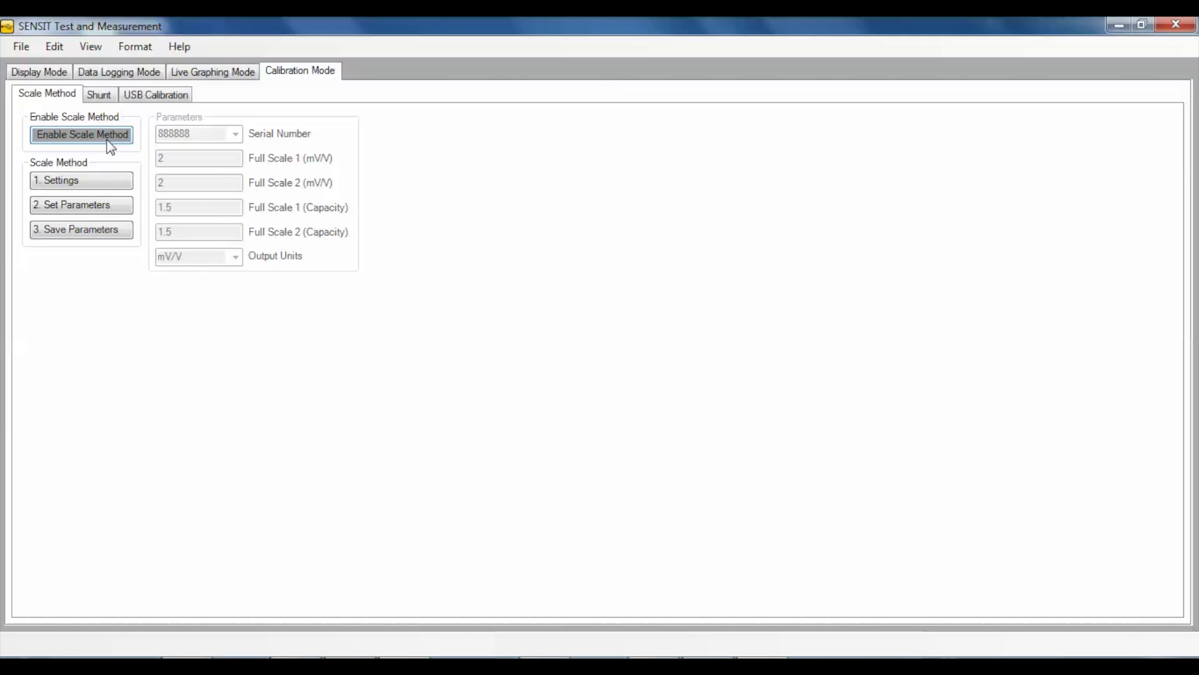